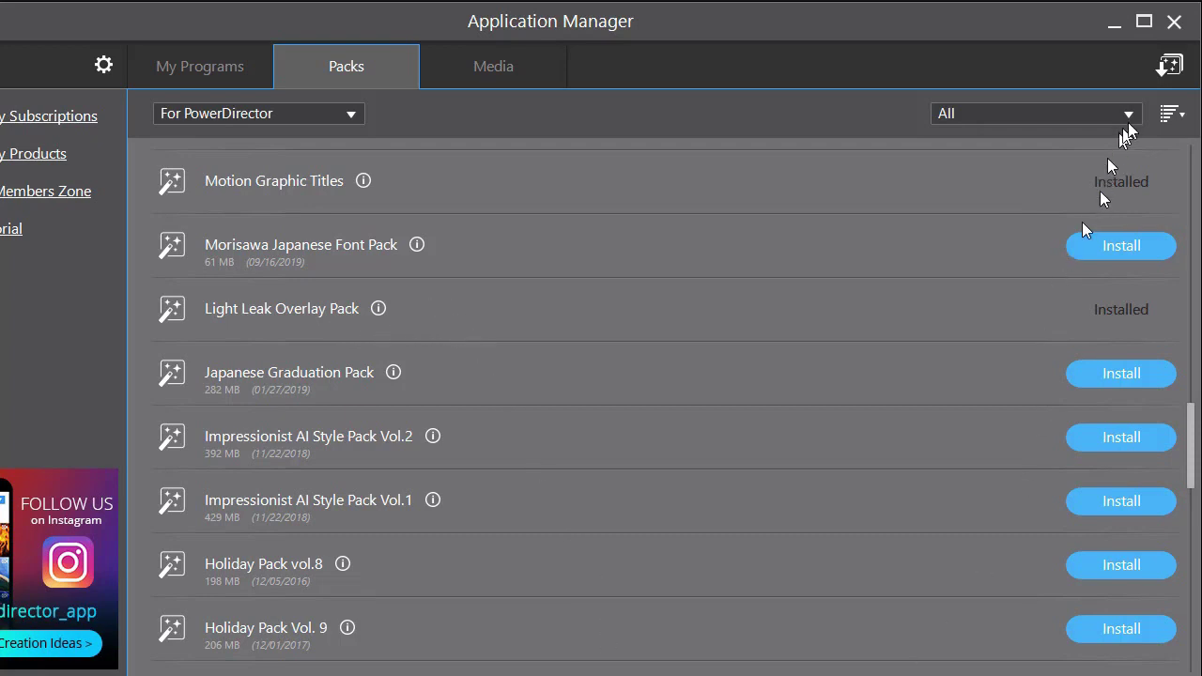
Close Application Manager once the Light Leak Overlay Pack shows as Installed.
left_click(1172, 20)
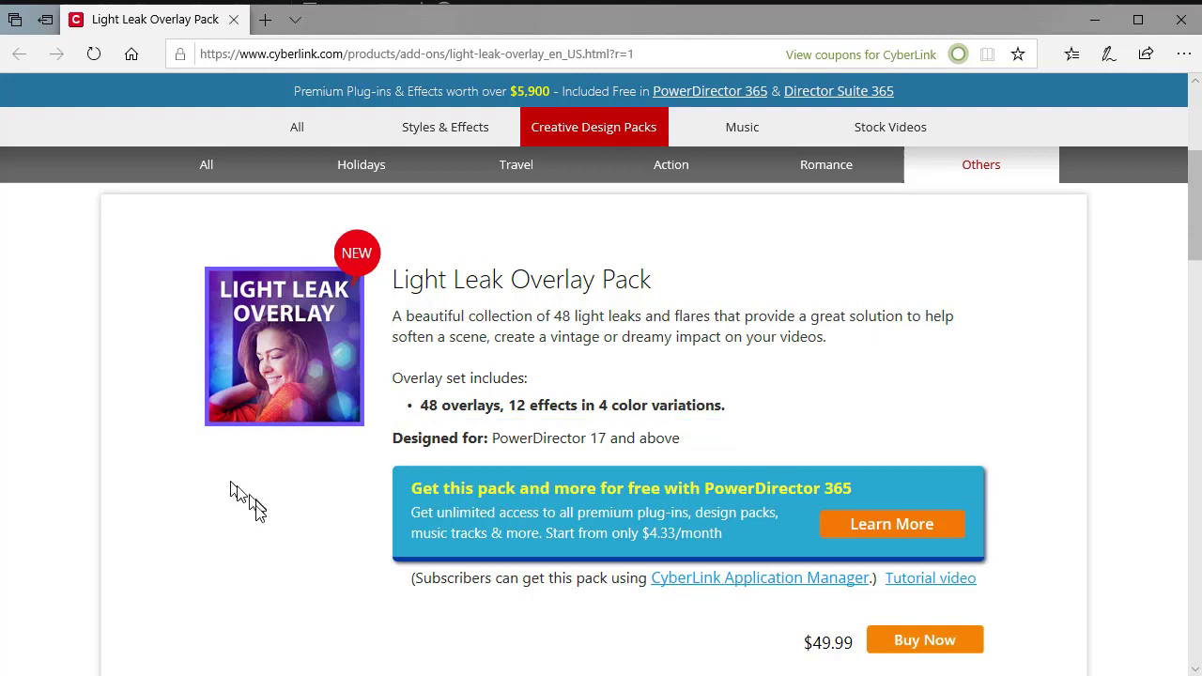
Scroll the Light Leak Overlay Pack page to its sample thumbnails, then close Edge.
scroll(241, 497, "down", 2)
scroll(255, 517, "down", 1)
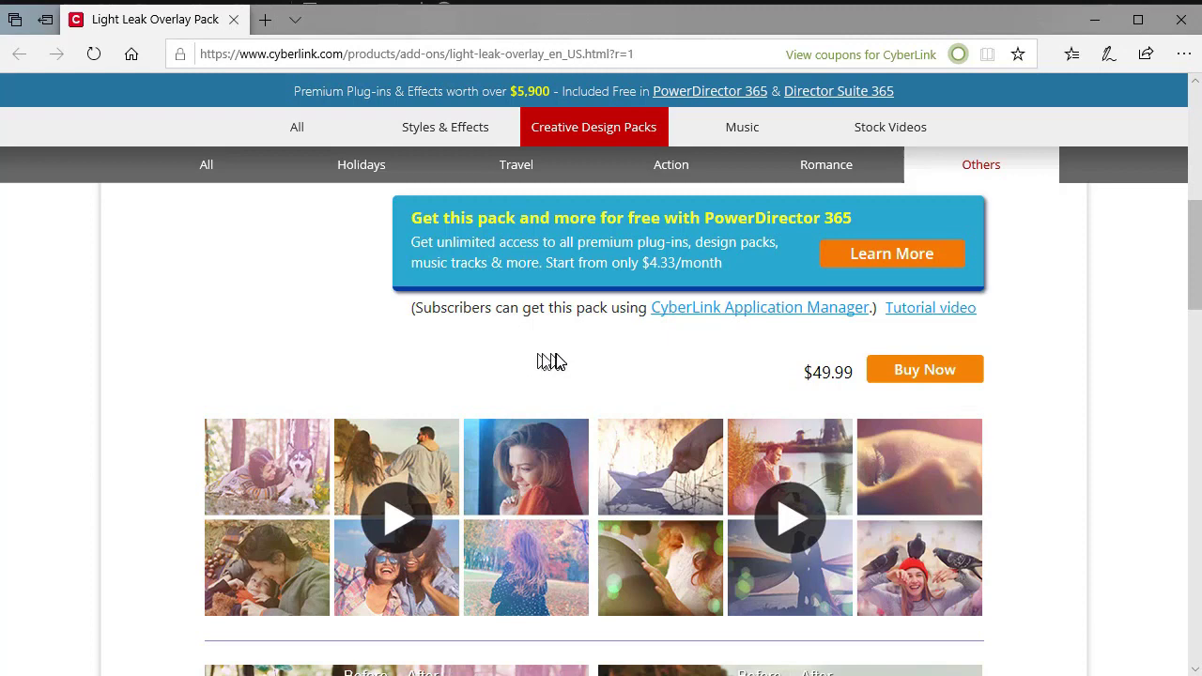
left_click(1185, 26)
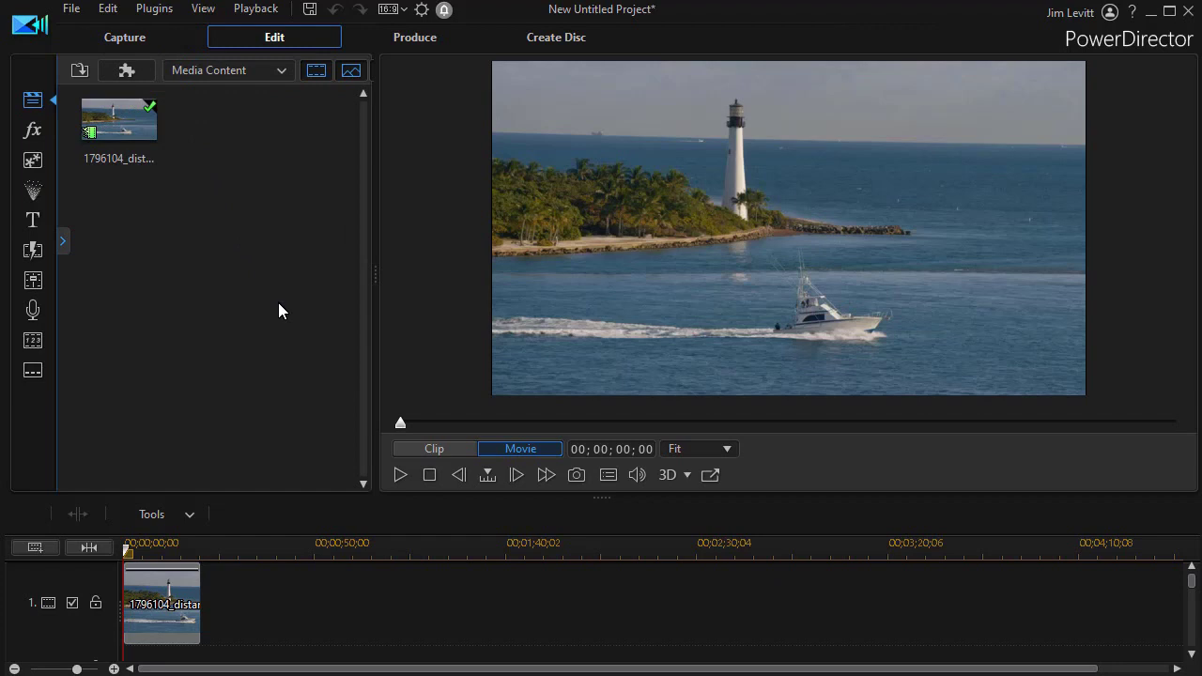
Select the distantLighthouse clip on the timeline and launch Tools > Blending Effect for it.
left_click(170, 601)
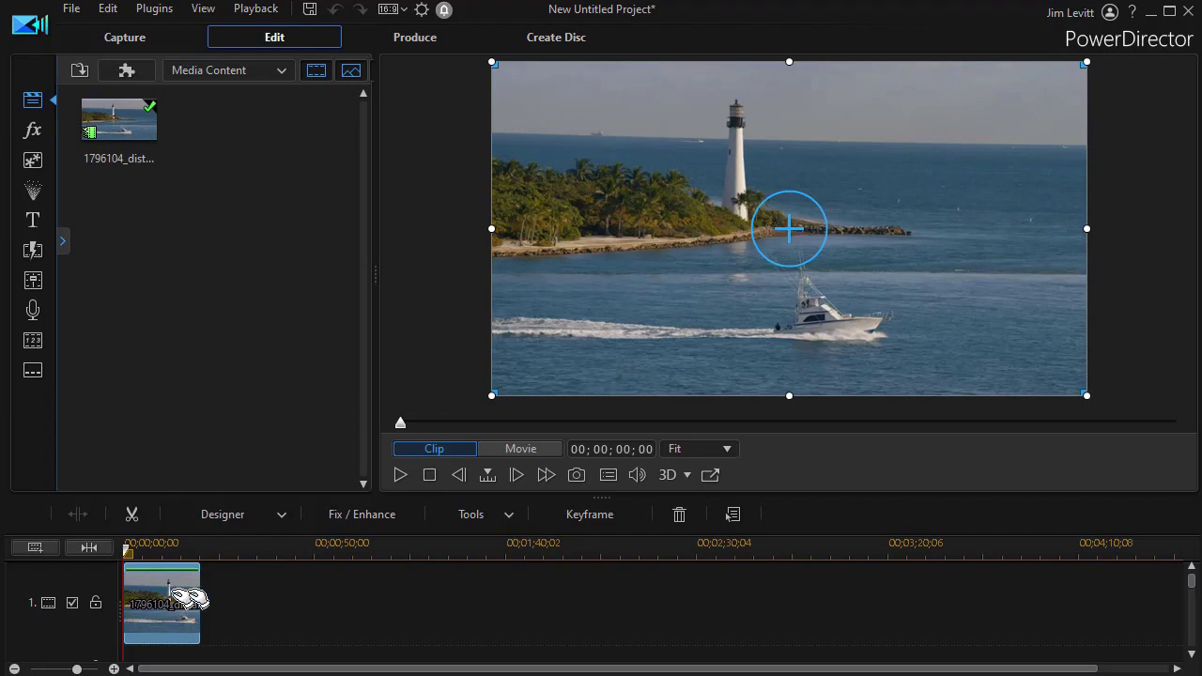
left_click(507, 516)
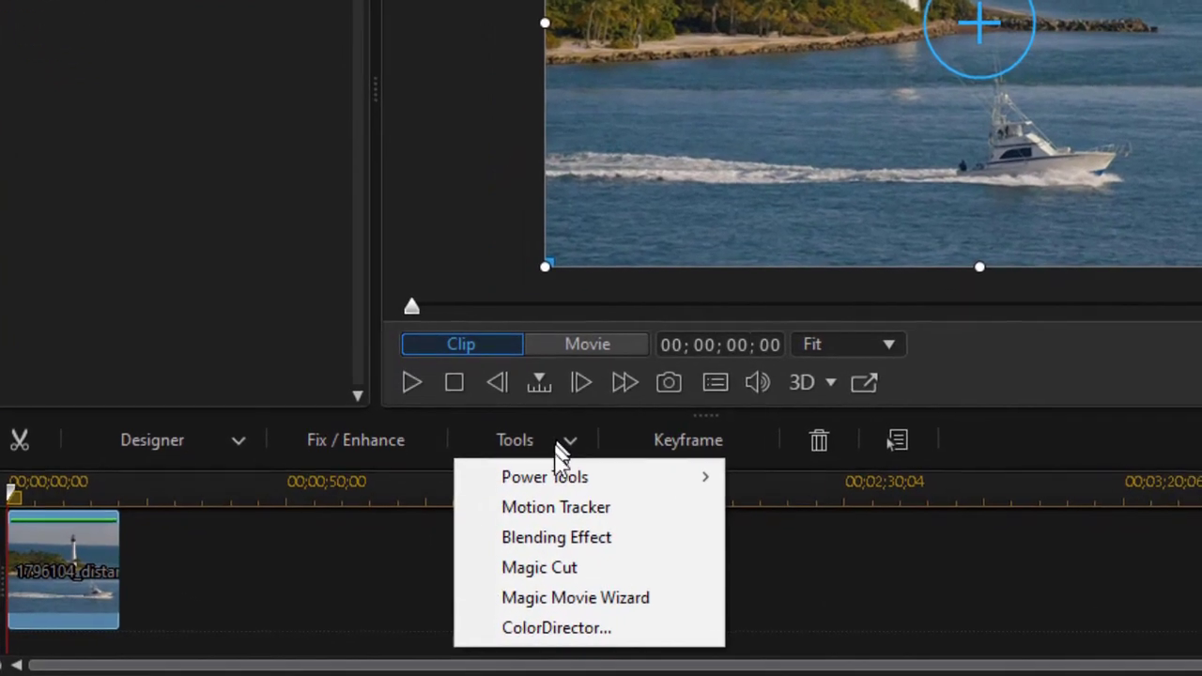
left_click(568, 540)
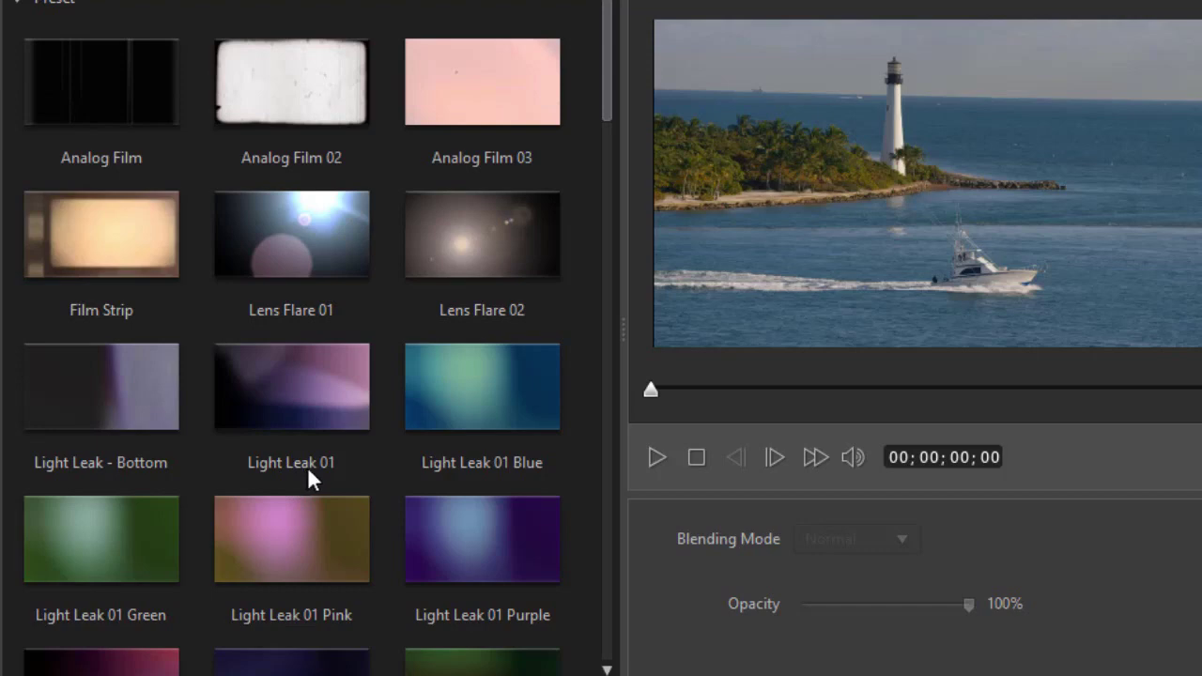
Scroll the Blending Effect preset gallery down to the Light Leak 04–06 colour variants.
left_click_drag(609, 110, 604, 144)
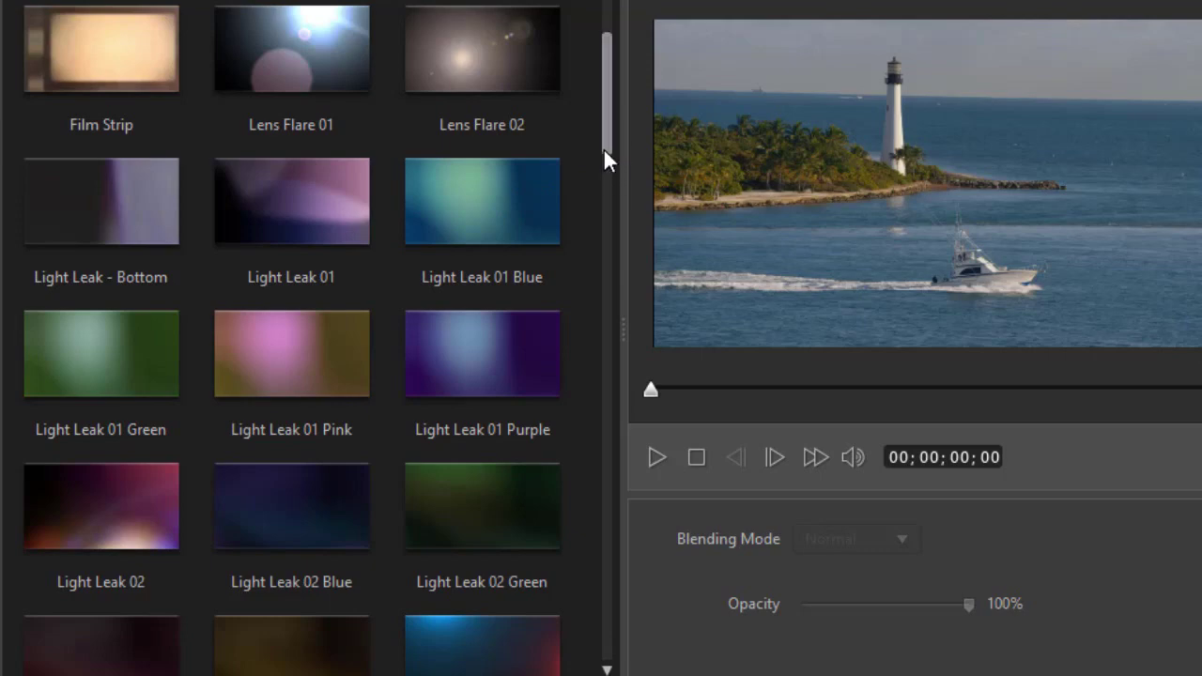
left_click_drag(604, 148, 590, 216)
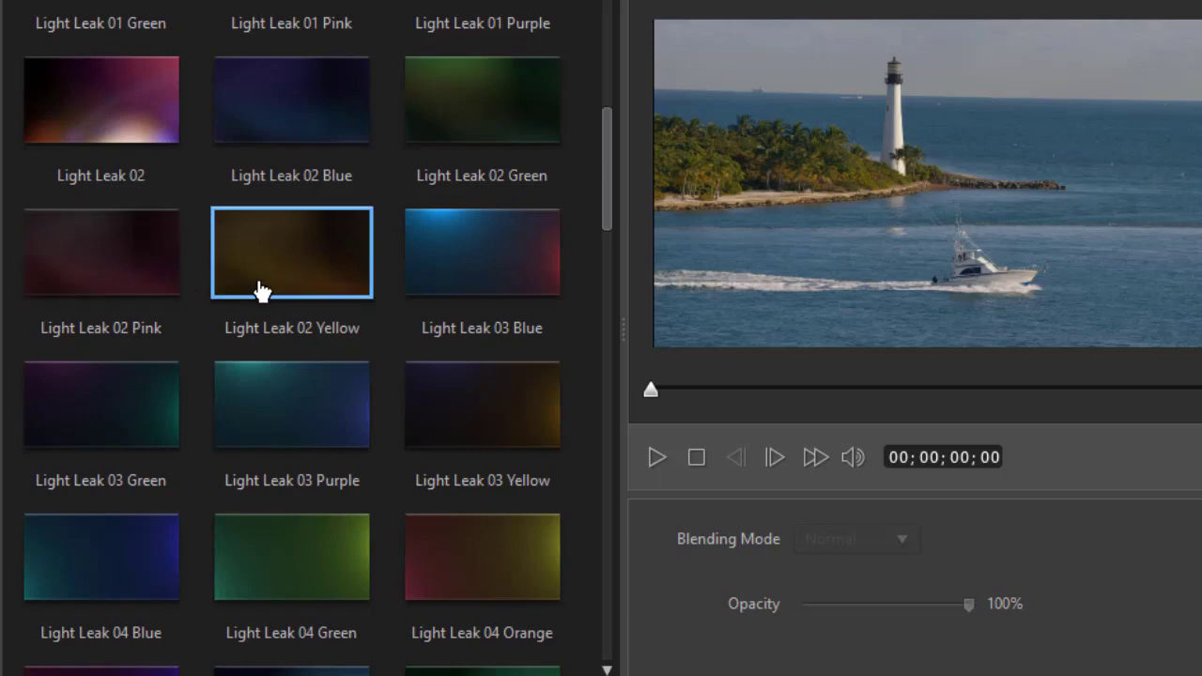
left_click_drag(606, 217, 602, 247)
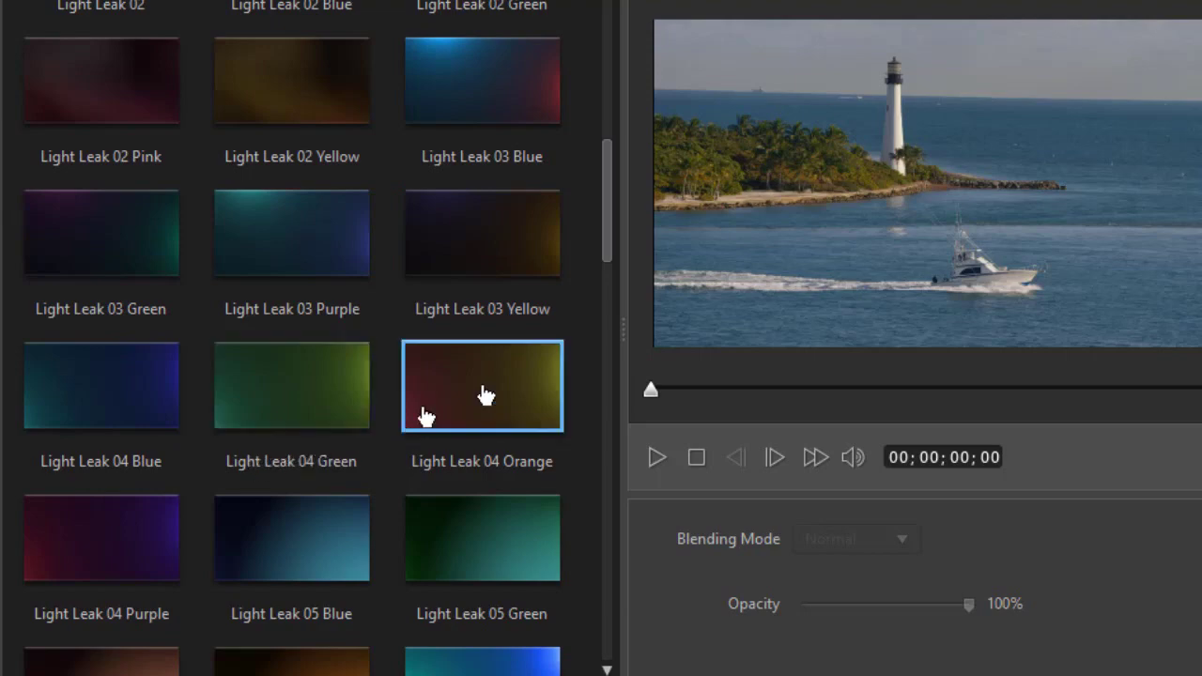
left_click_drag(605, 194, 601, 208)
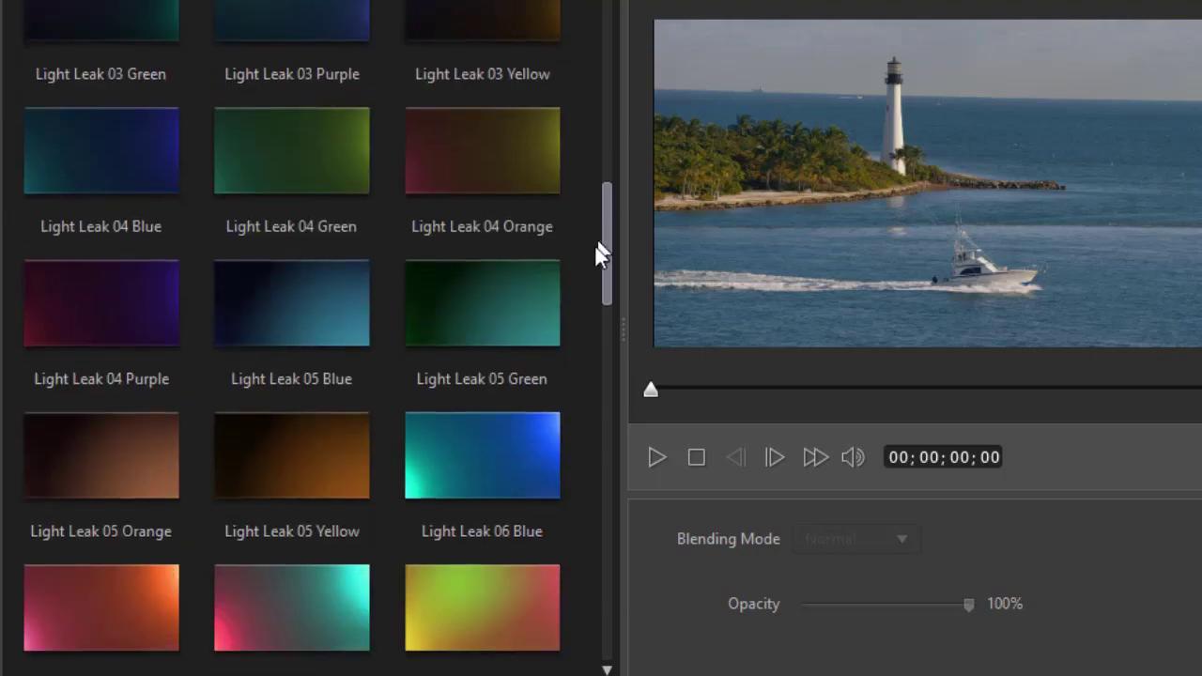
scroll(597, 246, "down", 1)
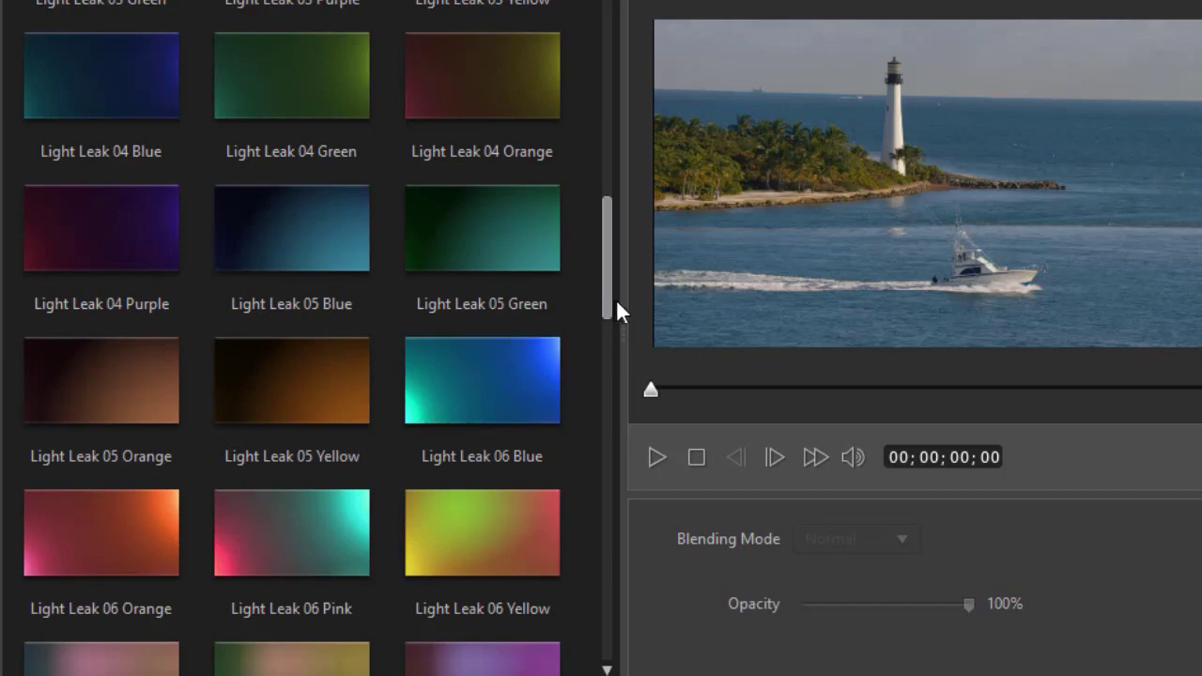
left_click_drag(609, 300, 598, 408)
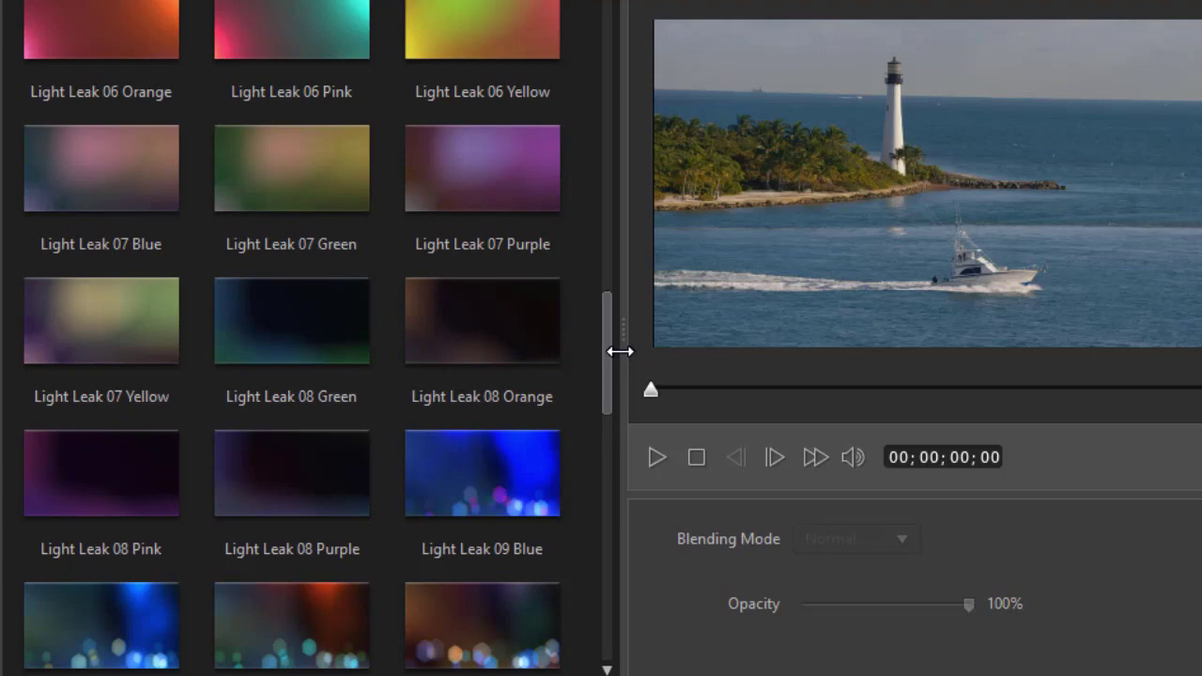
left_click_drag(606, 354, 595, 414)
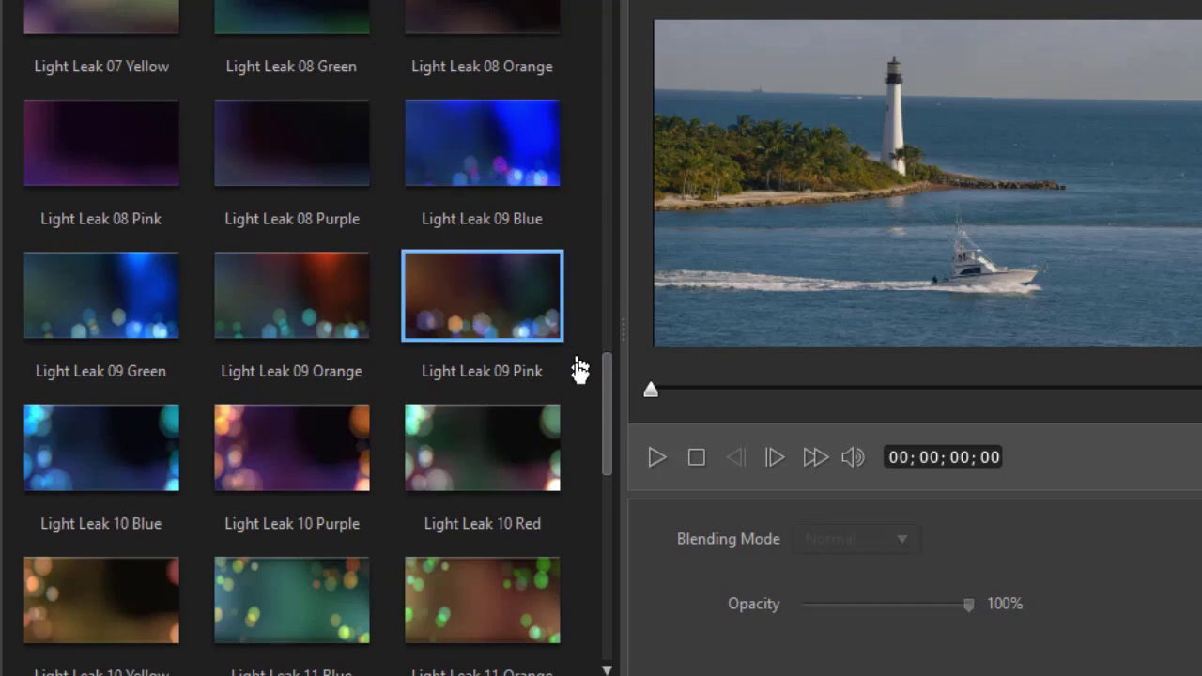
left_click_drag(605, 414, 598, 483)
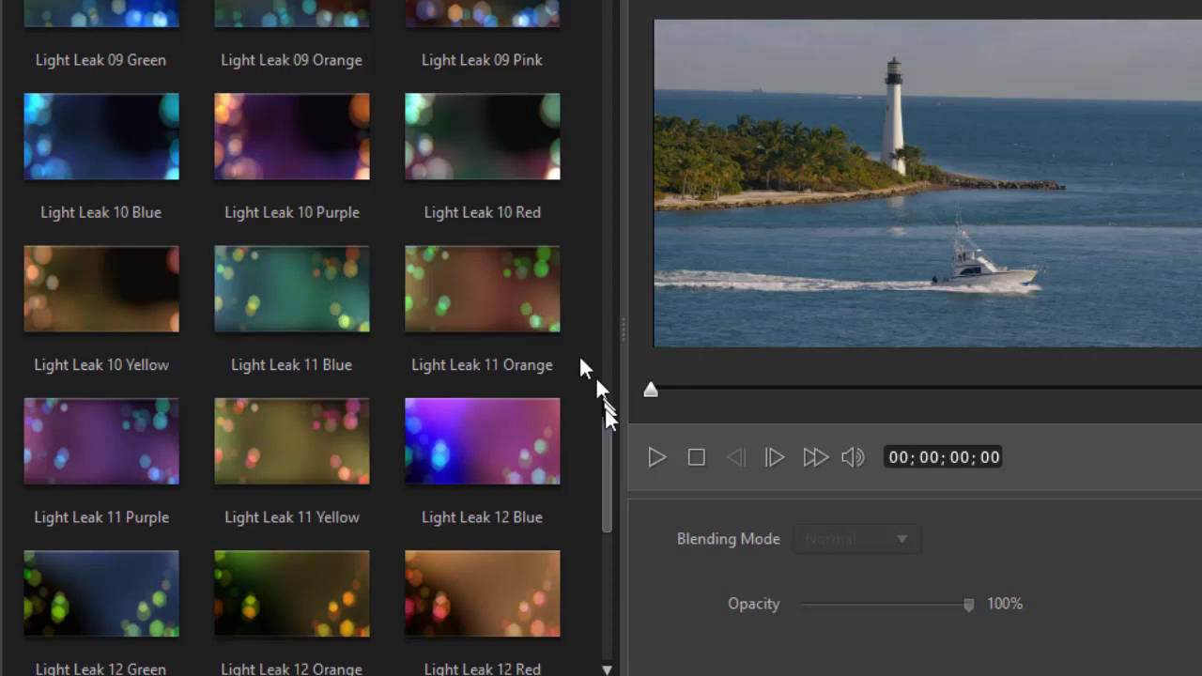
scroll(610, 460, "down", 3)
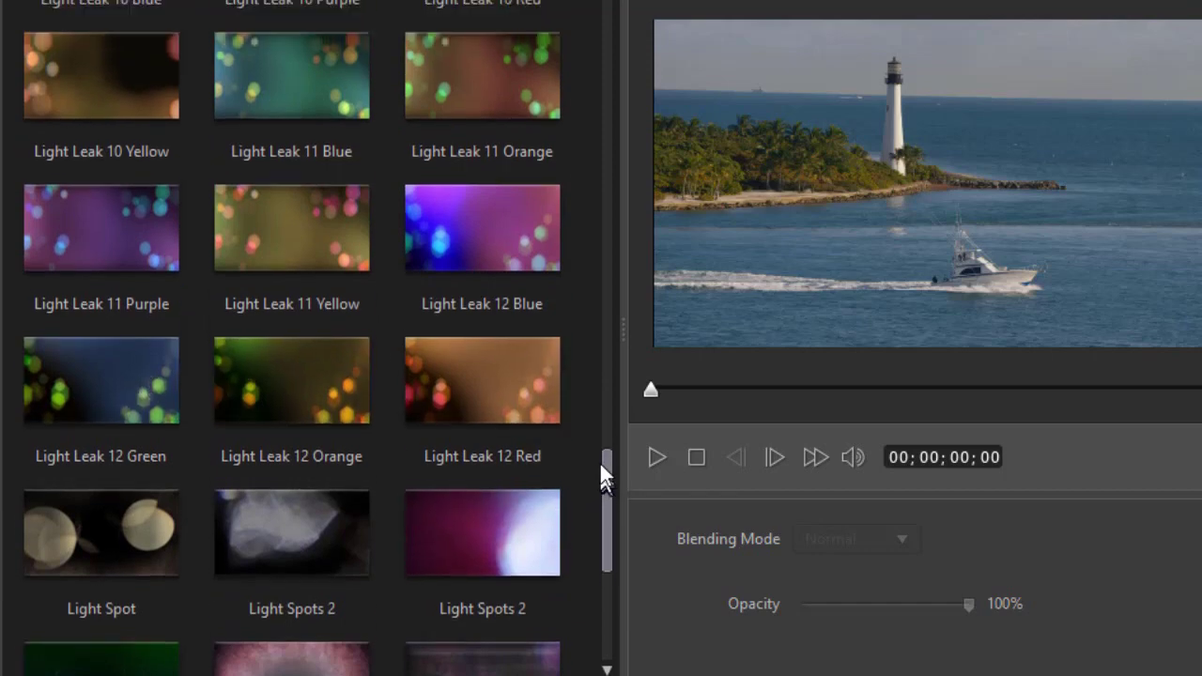
left_click_drag(601, 472, 597, 243)
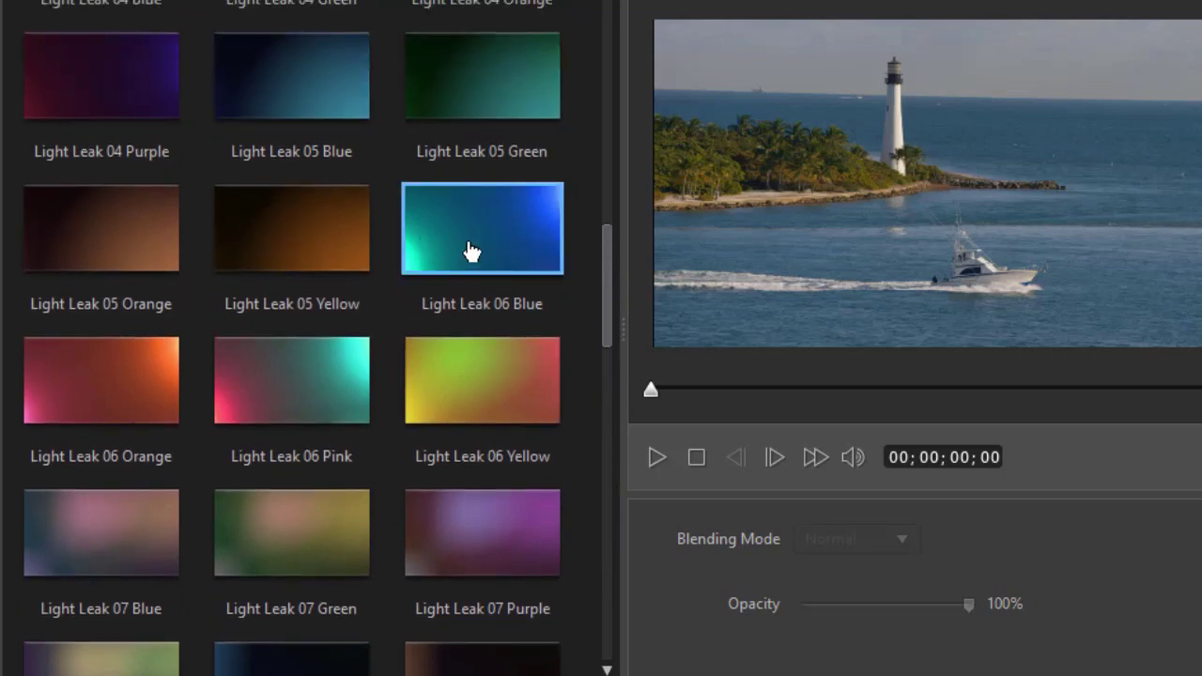
Apply the Light Leak 06 Blue overlay to the clip with Screen blending mode.
left_click(471, 250)
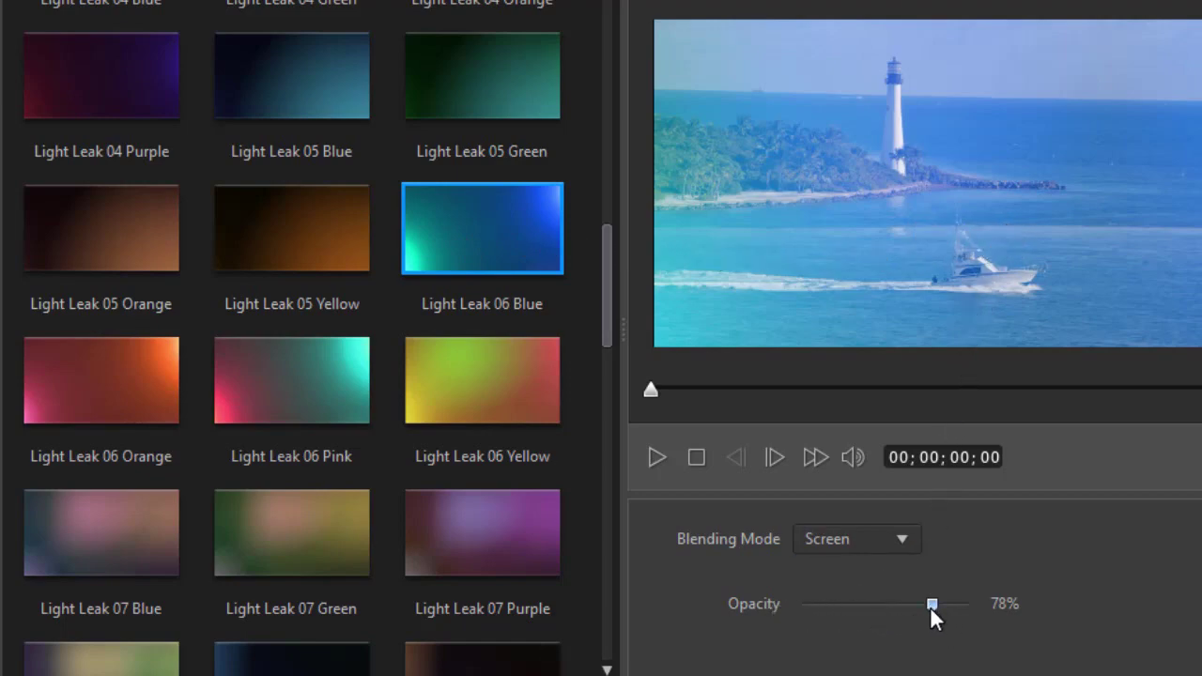
left_click(904, 538)
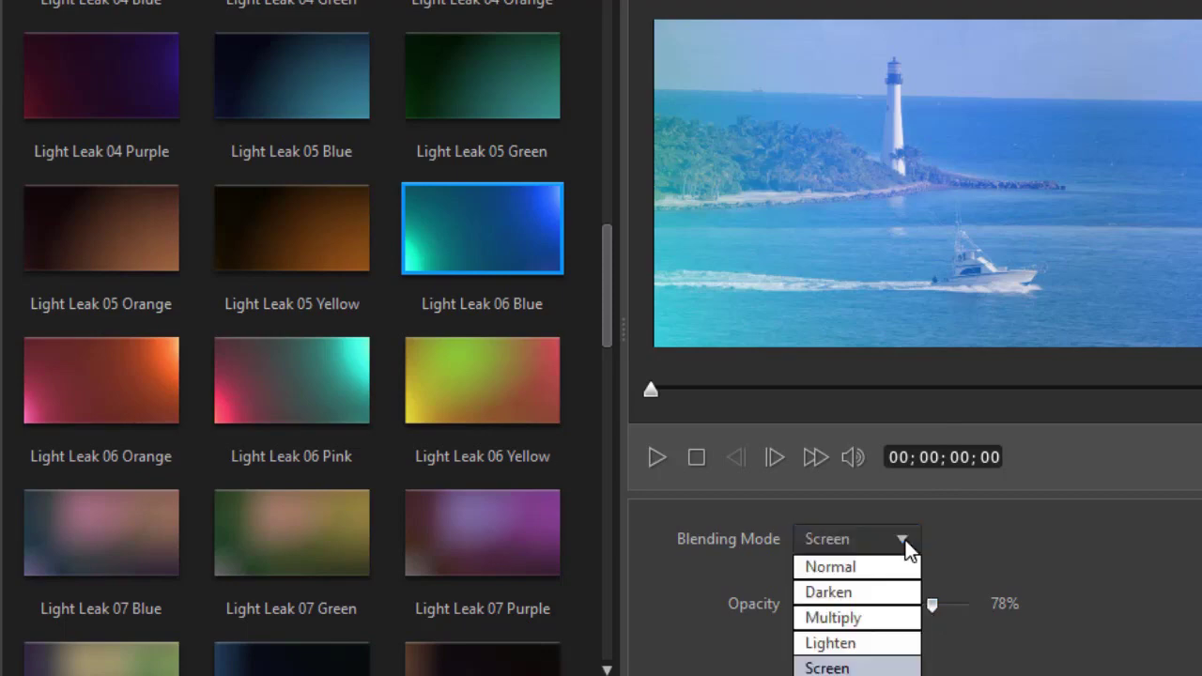
left_click(980, 543)
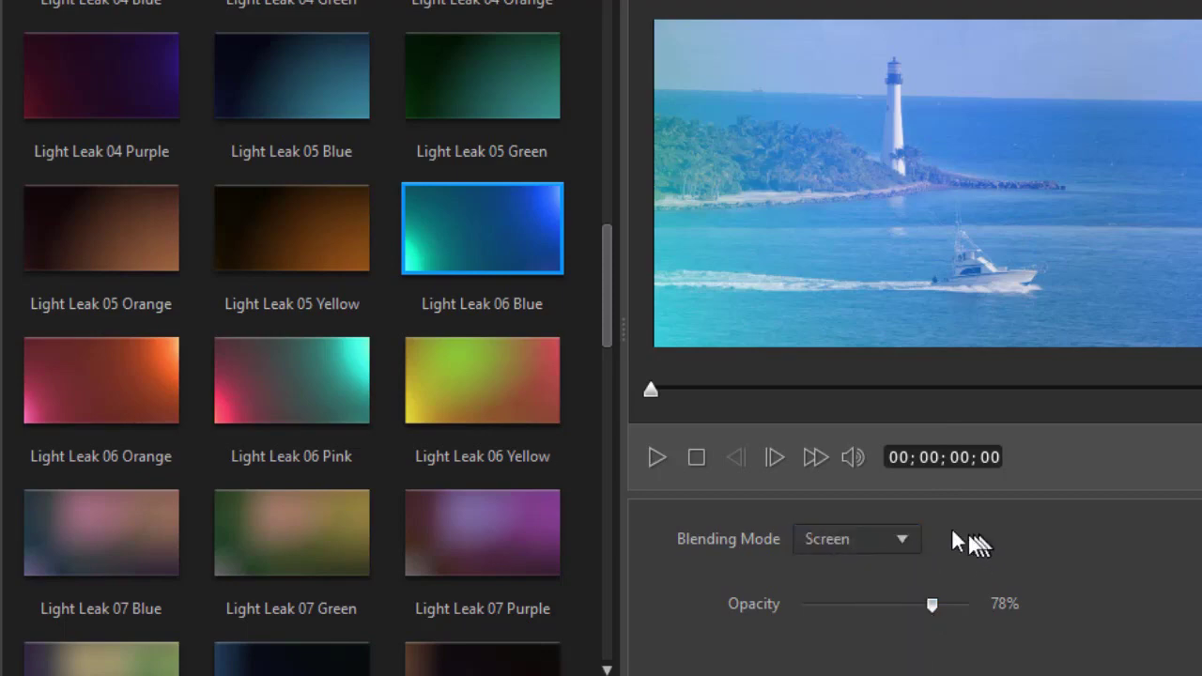
Preview the clip while lowering overlay opacity to 20%, then setting it to 57%.
left_click(655, 458)
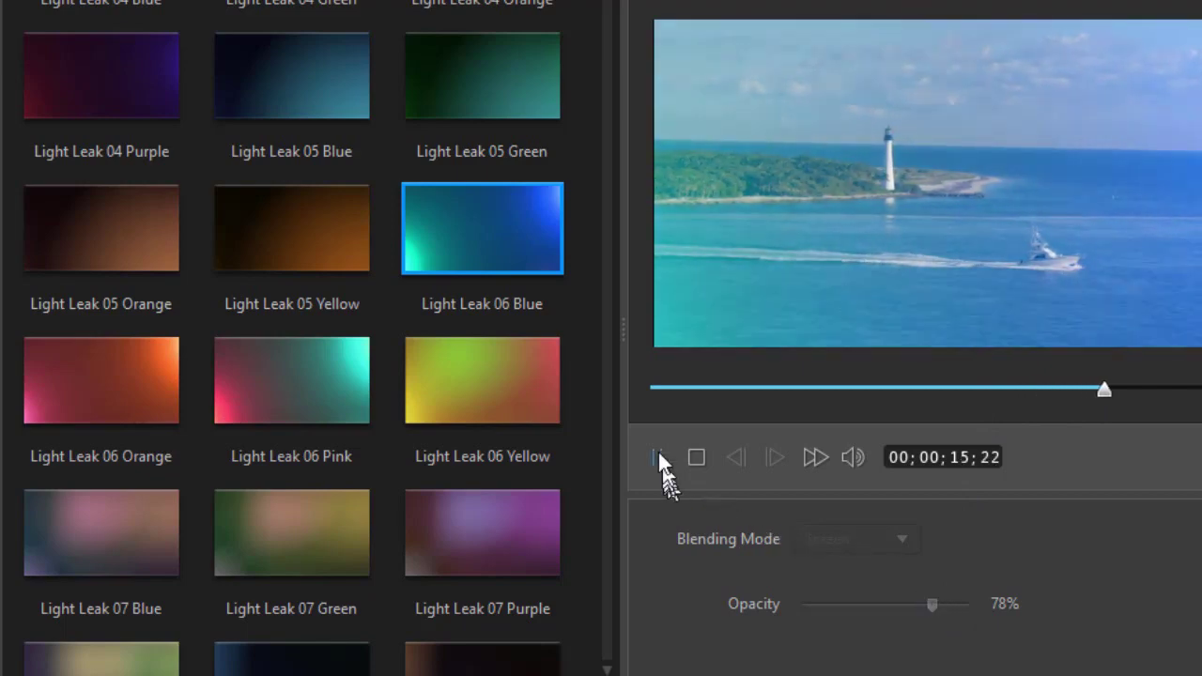
left_click(656, 458)
left_click_drag(927, 607, 833, 610)
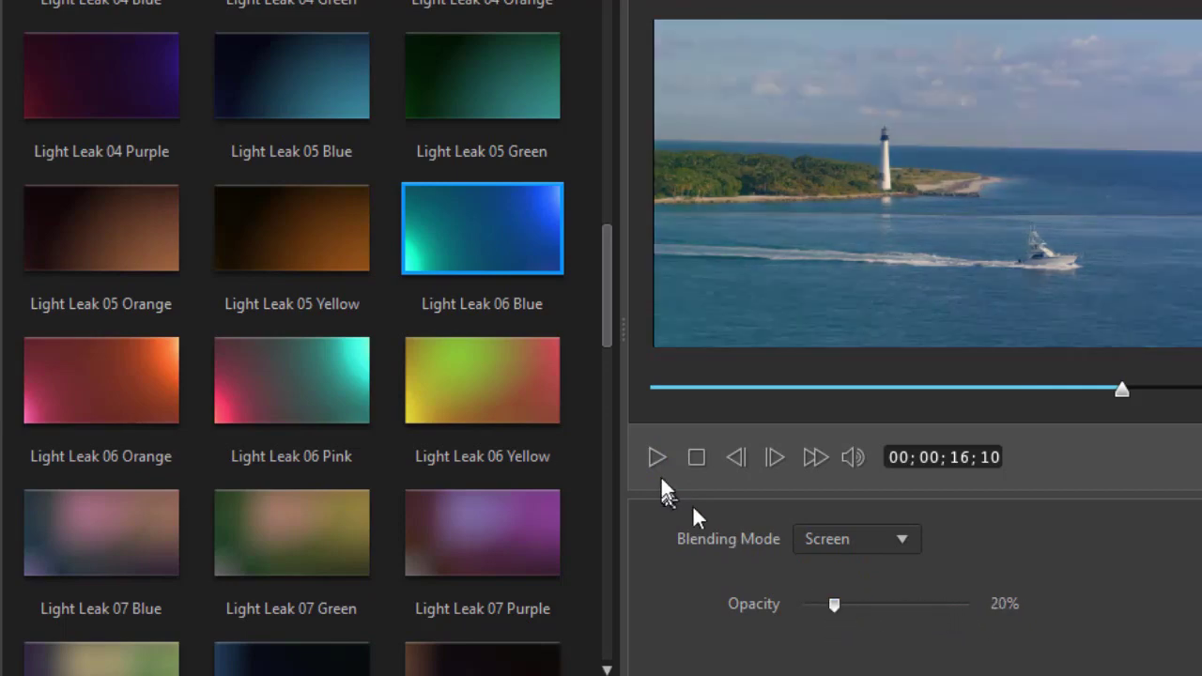
left_click(655, 458)
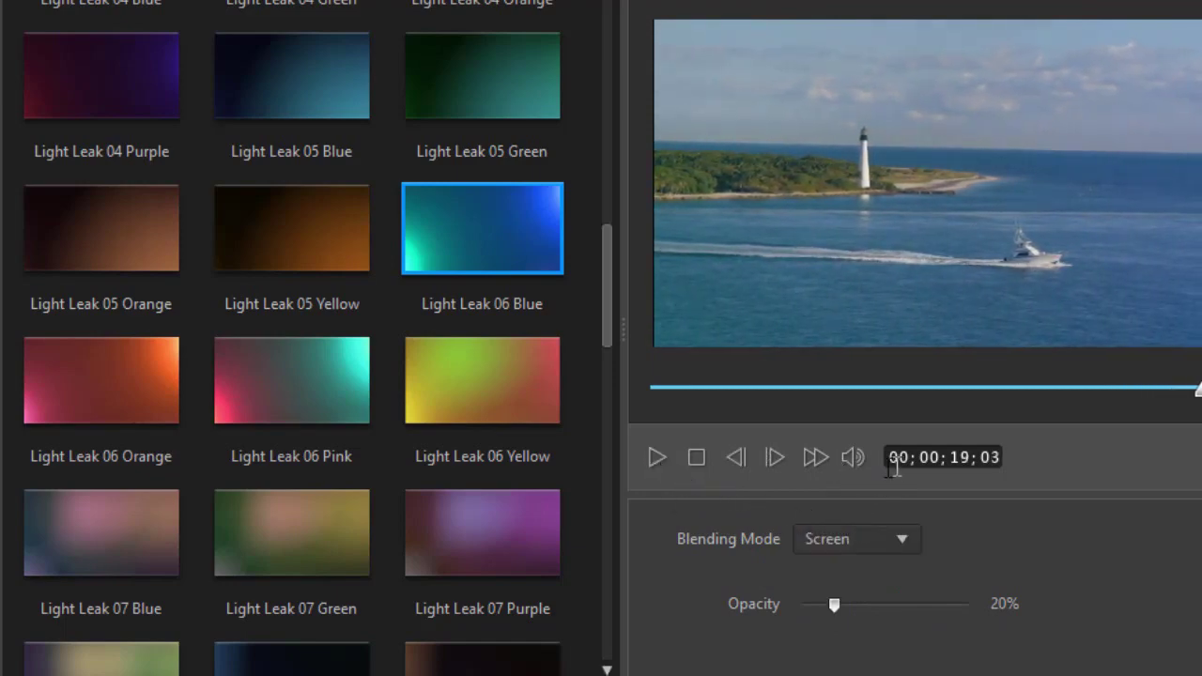
left_click_drag(837, 604, 895, 607)
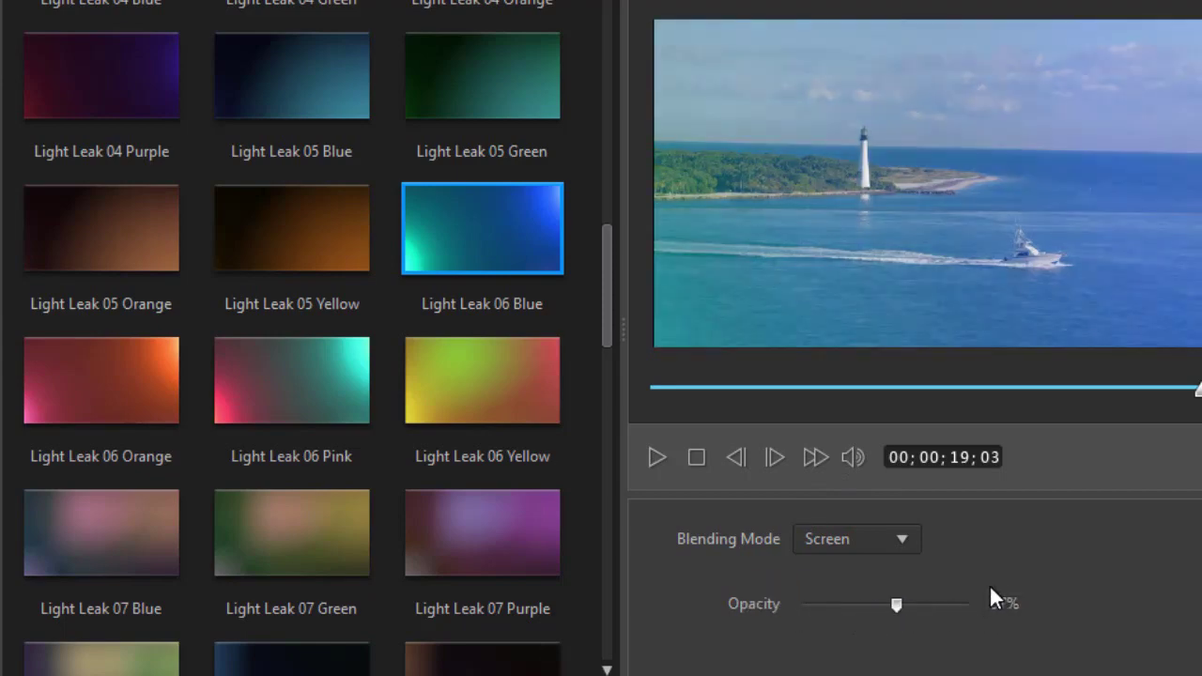
left_click(915, 540)
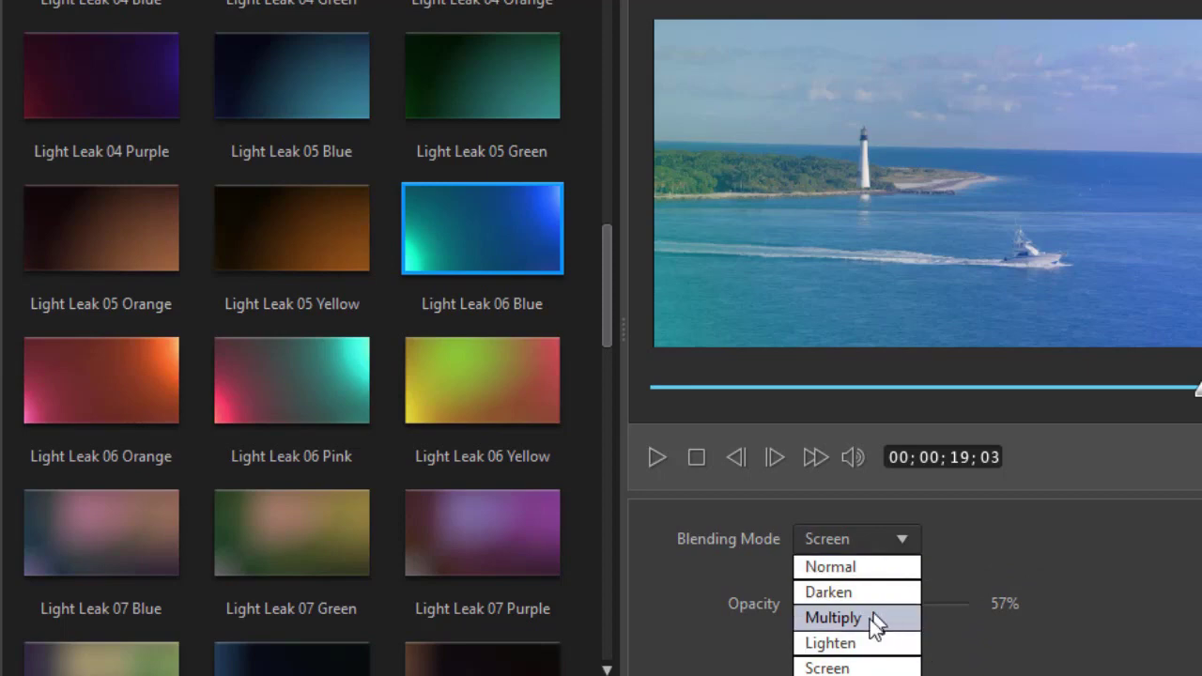
Switch the overlay to Lighten blending and preview the clip from its start at 57% opacity.
left_click(866, 642)
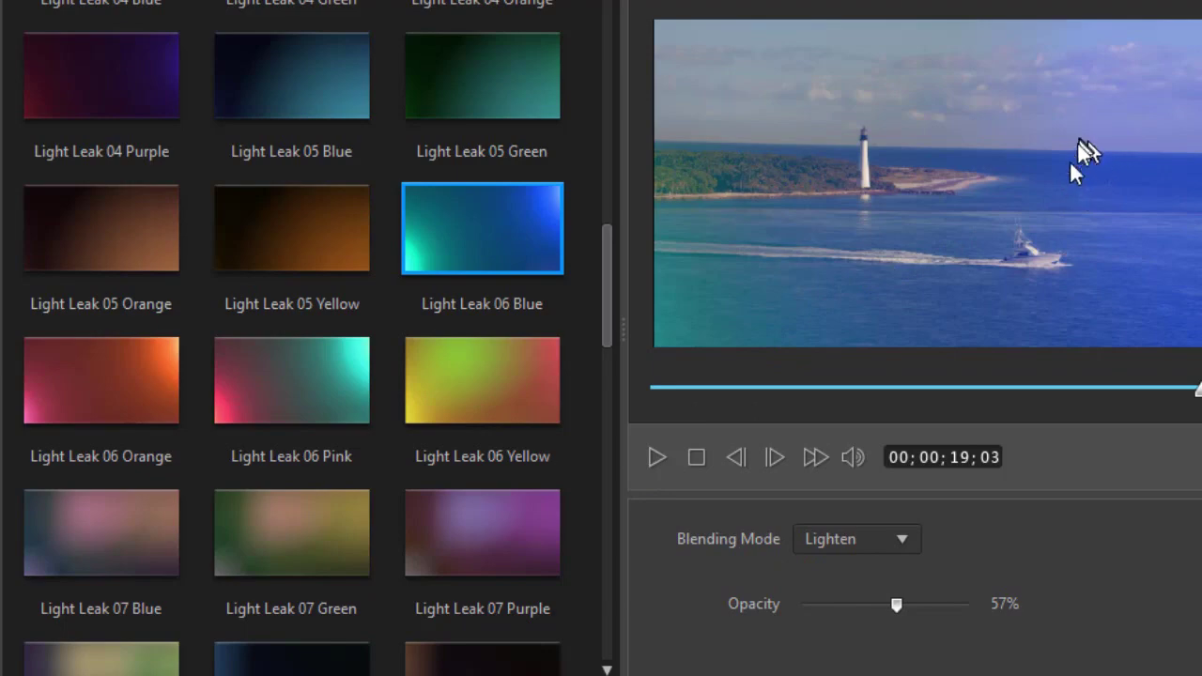
left_click(677, 387)
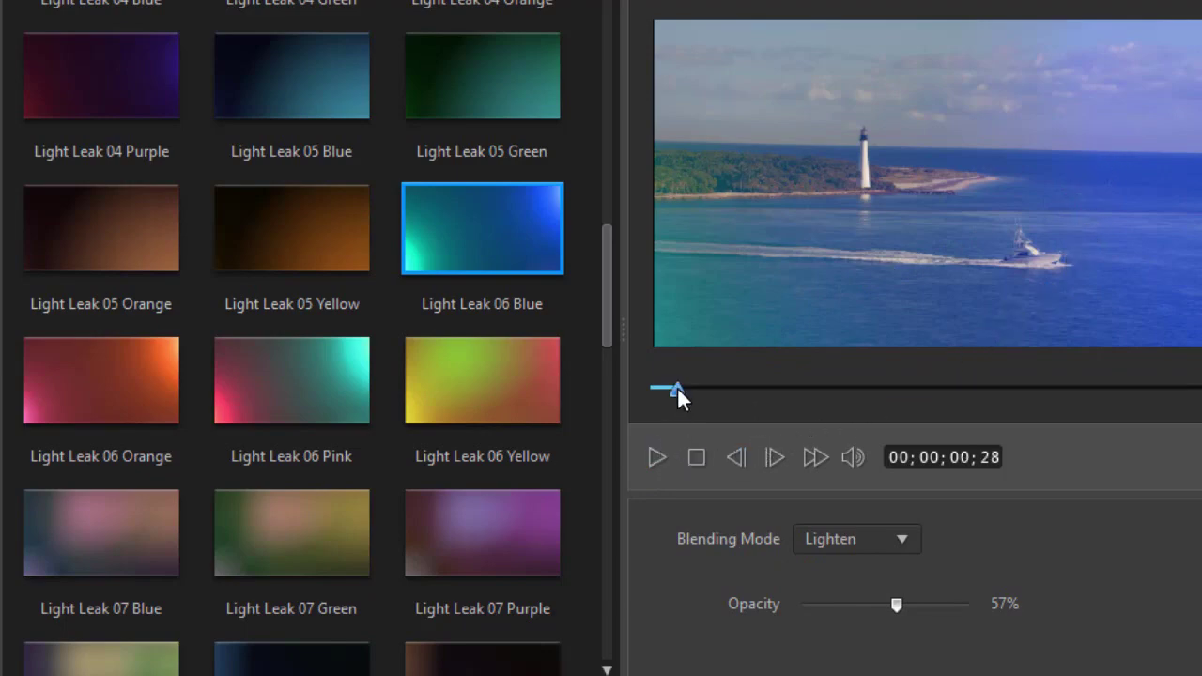
left_click(657, 458)
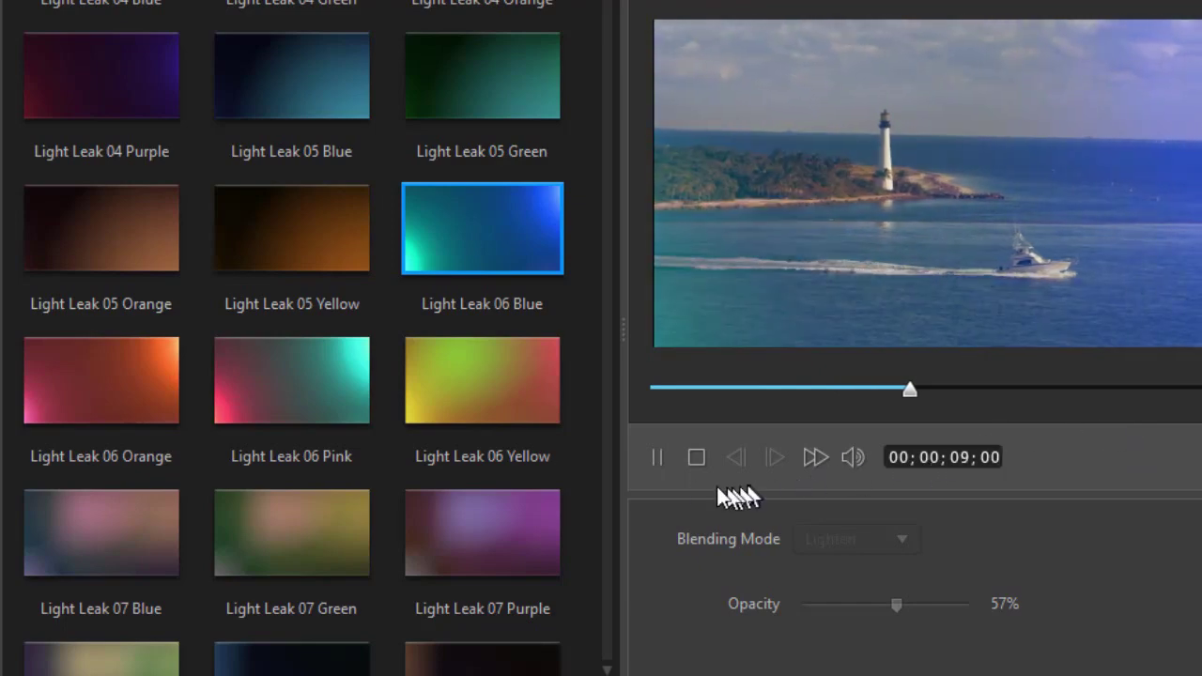
left_click(656, 459)
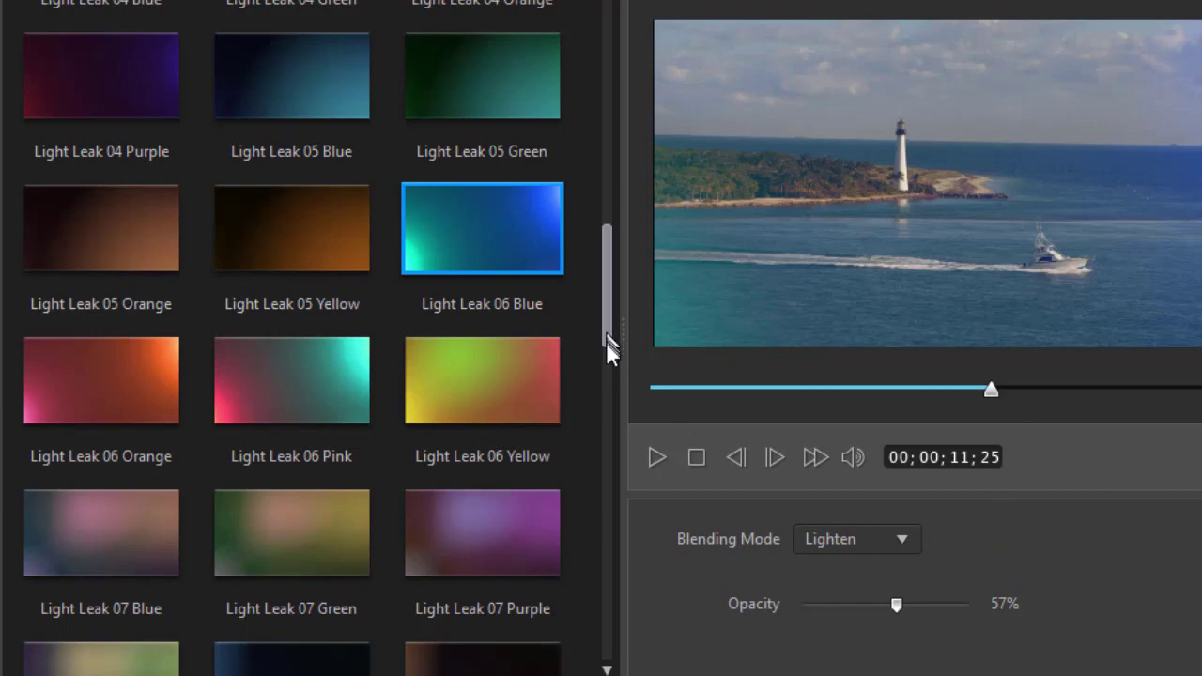
left_click_drag(605, 331, 604, 382)
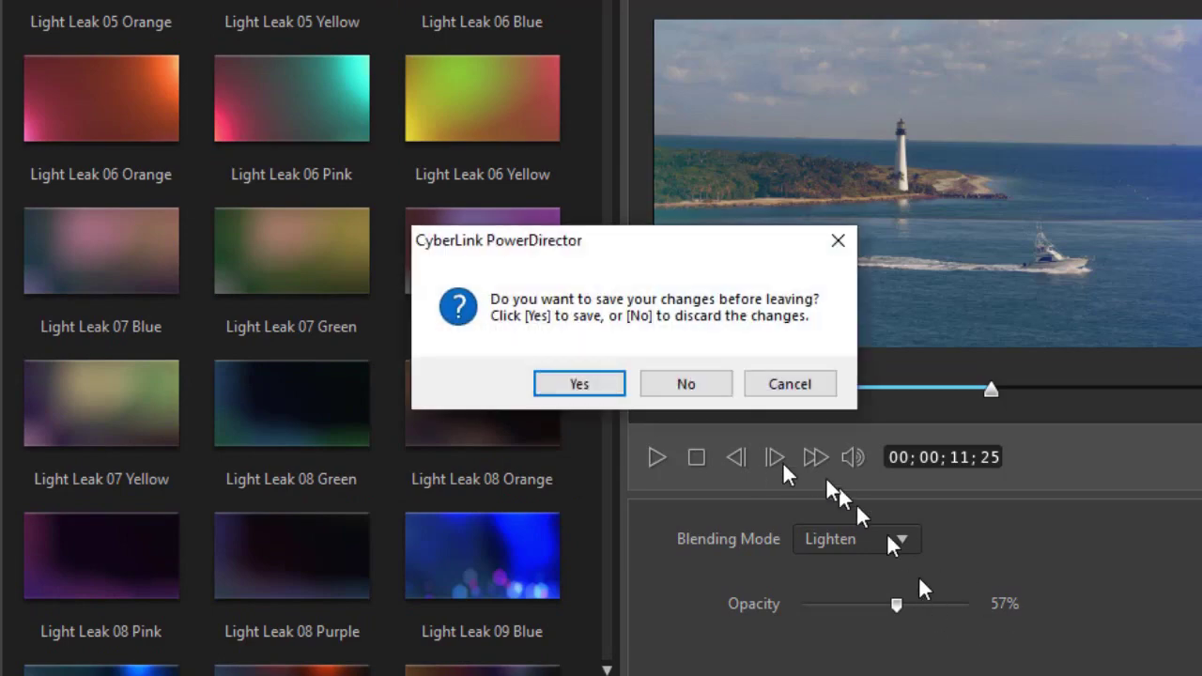
Discard the blending changes, reselect the lighthouse clip, and bring up its Tools list.
left_click(681, 380)
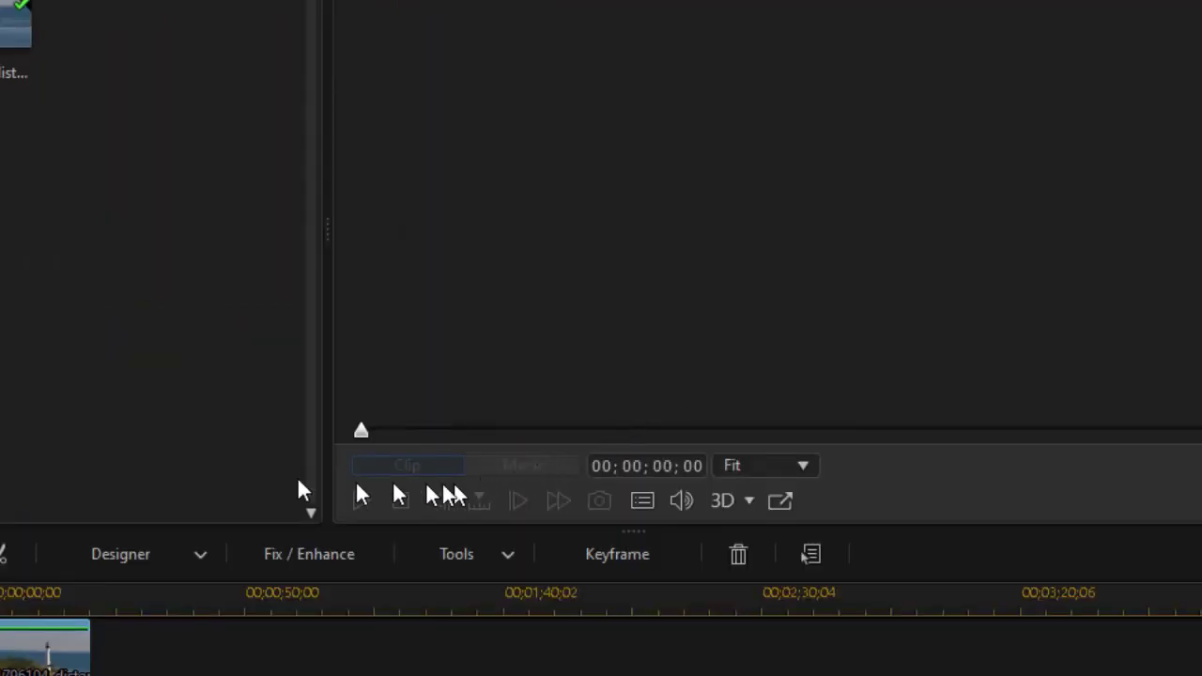
left_click(110, 624)
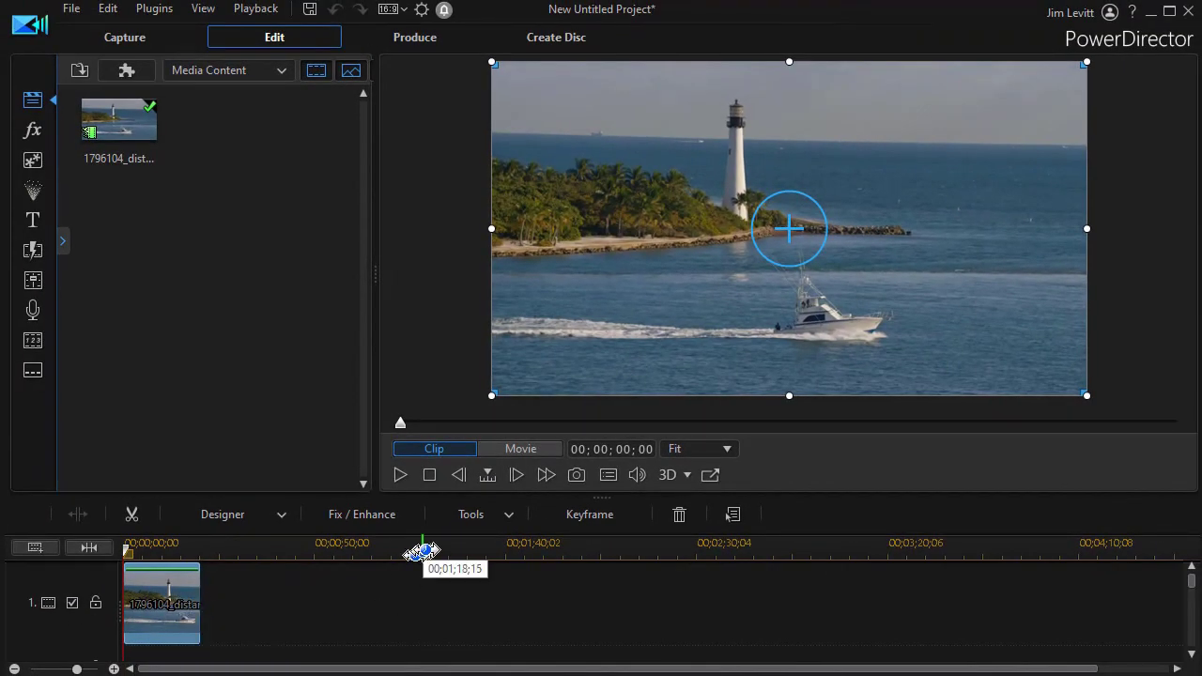
left_click(472, 516)
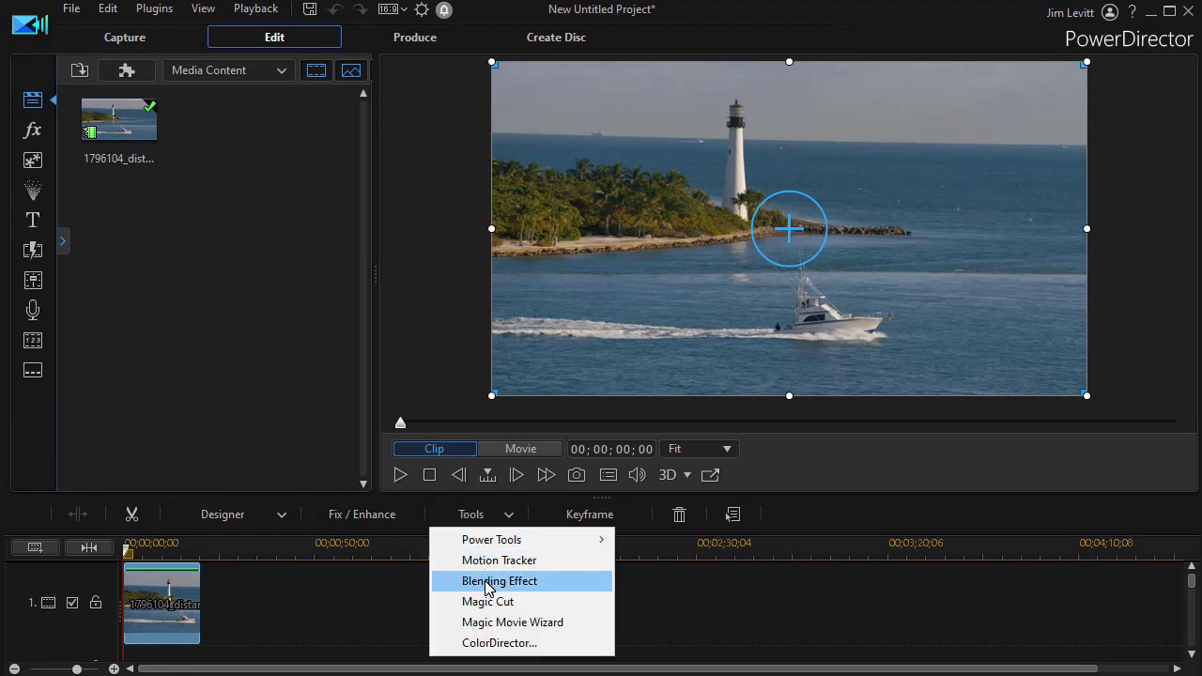